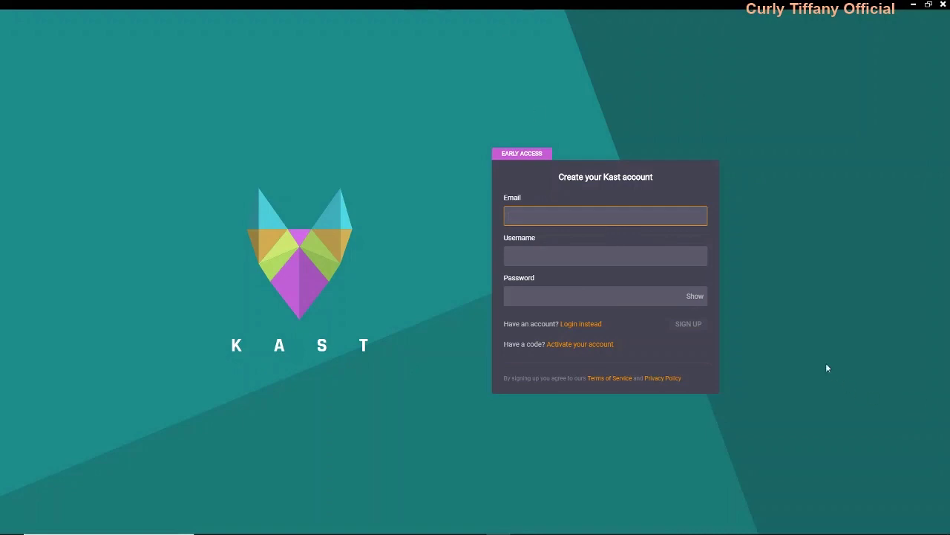
- Switch from sign-up to login and sign in to the existing account to reach Discover
{"action": "left_click", "coordinate": [592, 325]}
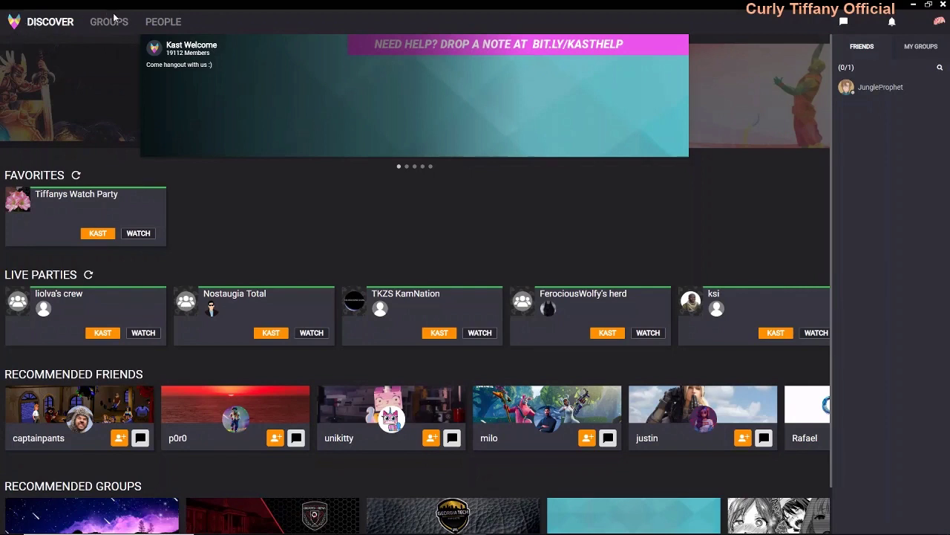
- Refresh and scroll the Discover page, then go to the Group Finder listing public groups
{"action": "left_click", "coordinate": [55, 26]}
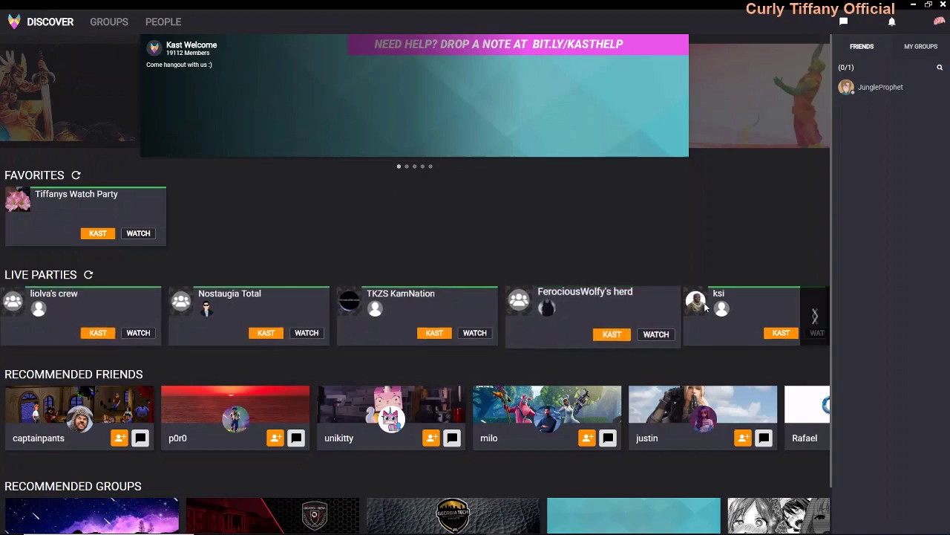
{"action": "scroll", "coordinate": [654, 334], "scroll_direction": "down", "scroll_amount": 1}
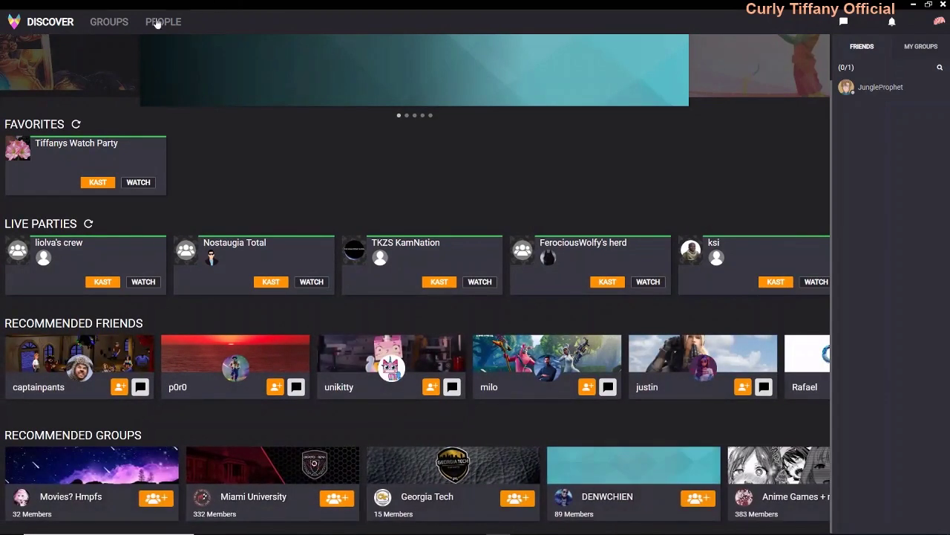
{"action": "left_click", "coordinate": [122, 25]}
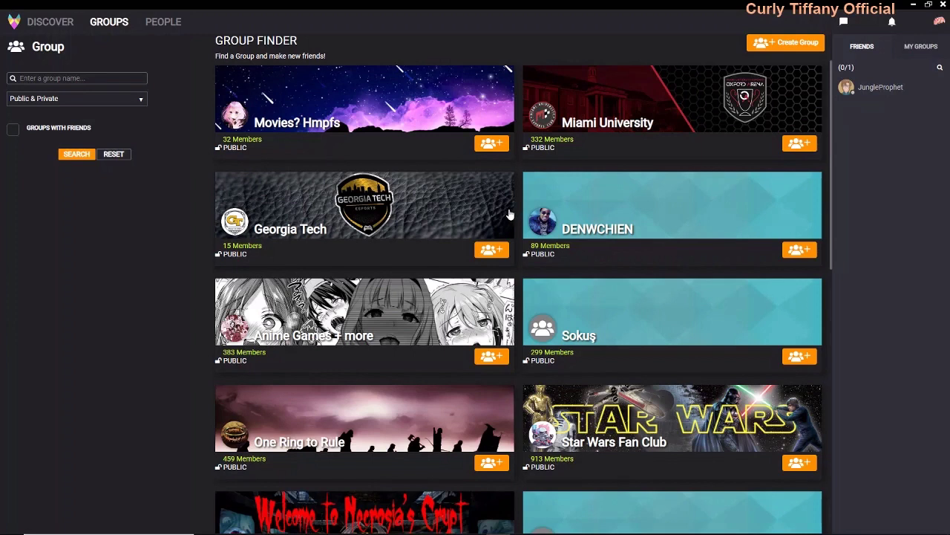
- Check the group name search and Public & Private filter unchanged, then go to People Finder
{"action": "left_click", "coordinate": [89, 79]}
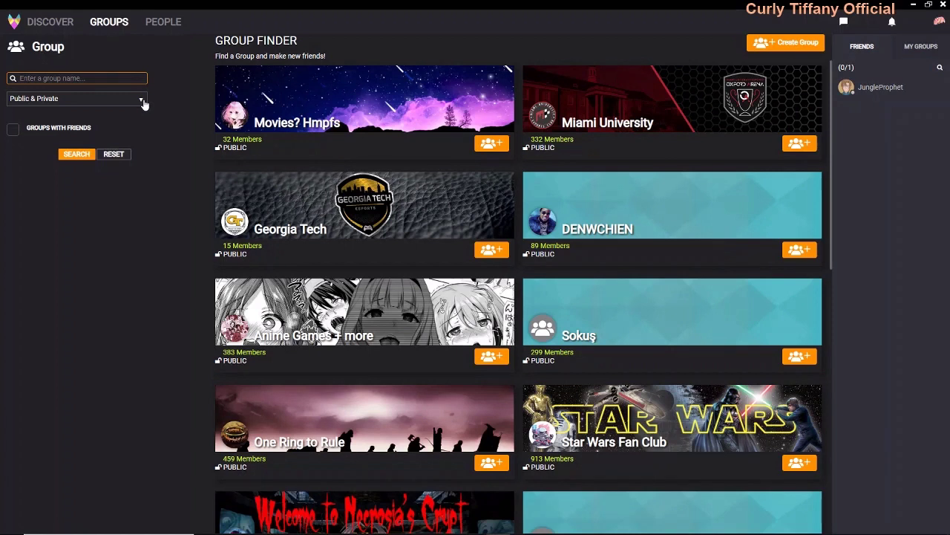
{"action": "left_click", "coordinate": [141, 99]}
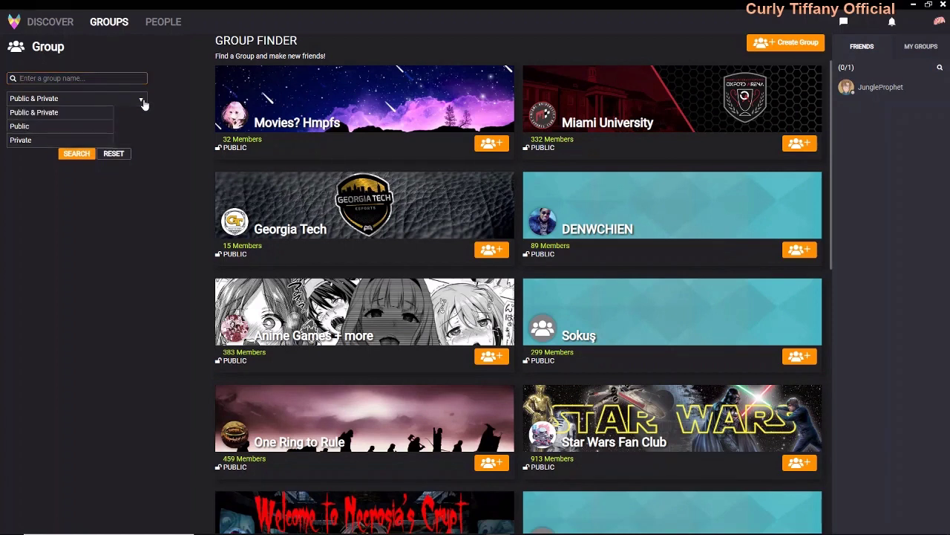
{"action": "left_click", "coordinate": [156, 102]}
{"action": "left_click", "coordinate": [96, 79]}
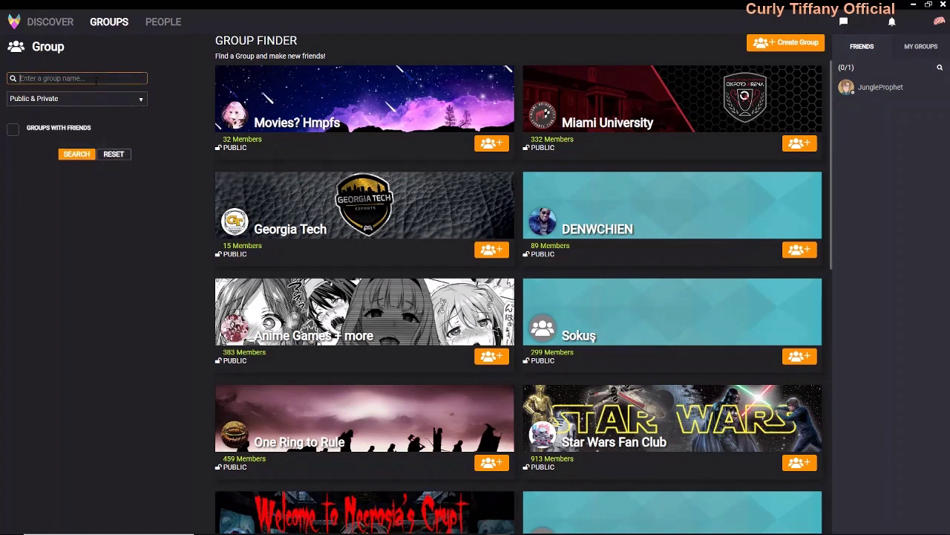
{"action": "scroll", "coordinate": [473, 227], "scroll_direction": "down", "scroll_amount": 3}
{"action": "scroll", "coordinate": [473, 231], "scroll_direction": "up", "scroll_amount": 3}
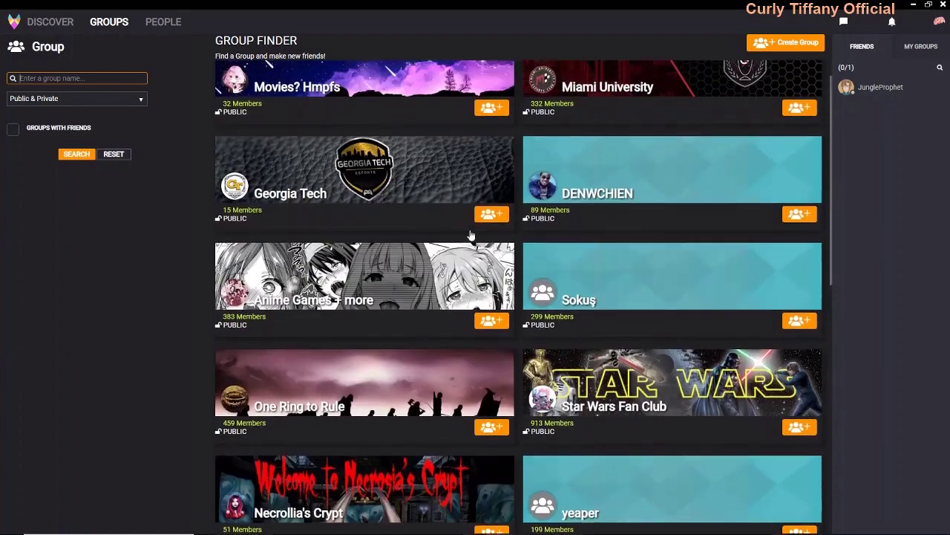
{"action": "left_click", "coordinate": [175, 25]}
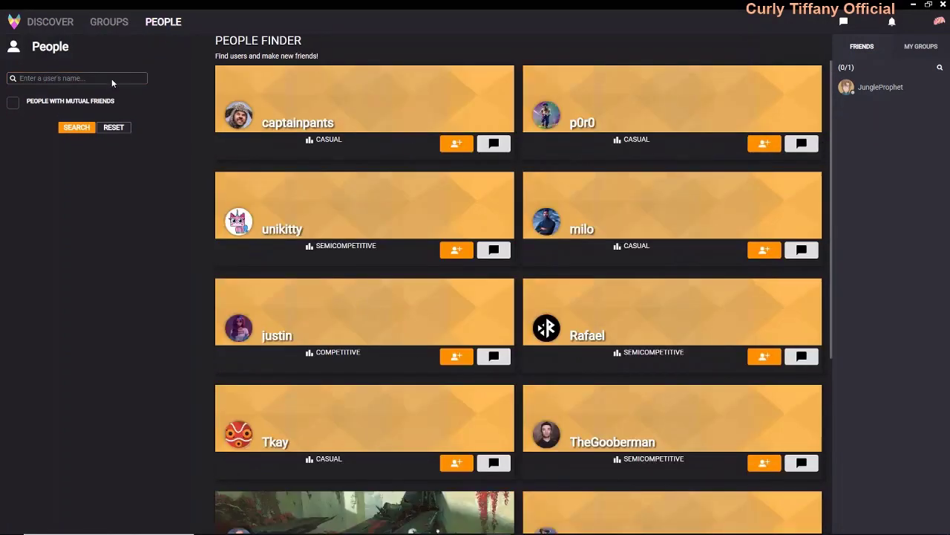
- Focus the user name search, then view the friend's latest message about a busted key
{"action": "left_click", "coordinate": [114, 80]}
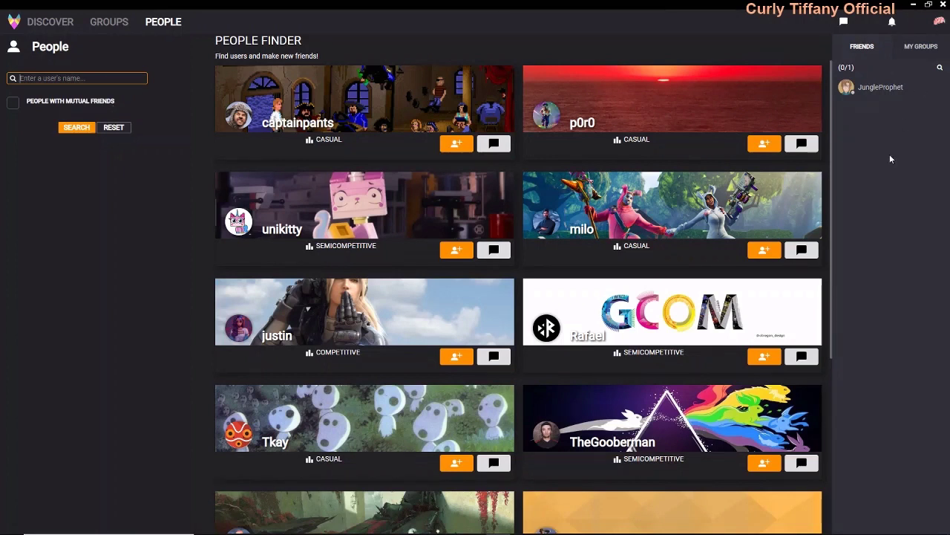
{"action": "left_click", "coordinate": [846, 24]}
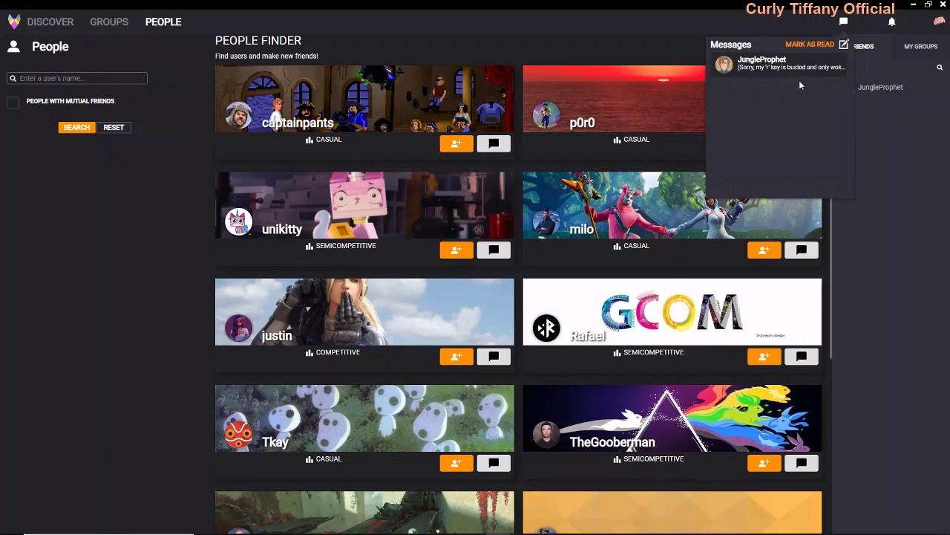
- Scroll through the Notifications list, then close it to show the friends list again
{"action": "left_click", "coordinate": [892, 24]}
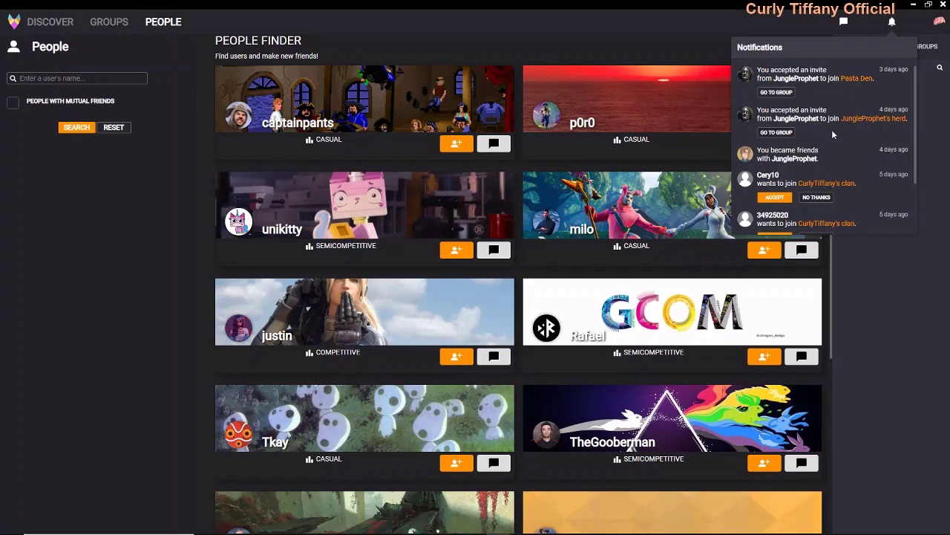
{"action": "scroll", "coordinate": [844, 150], "scroll_direction": "down", "scroll_amount": 2}
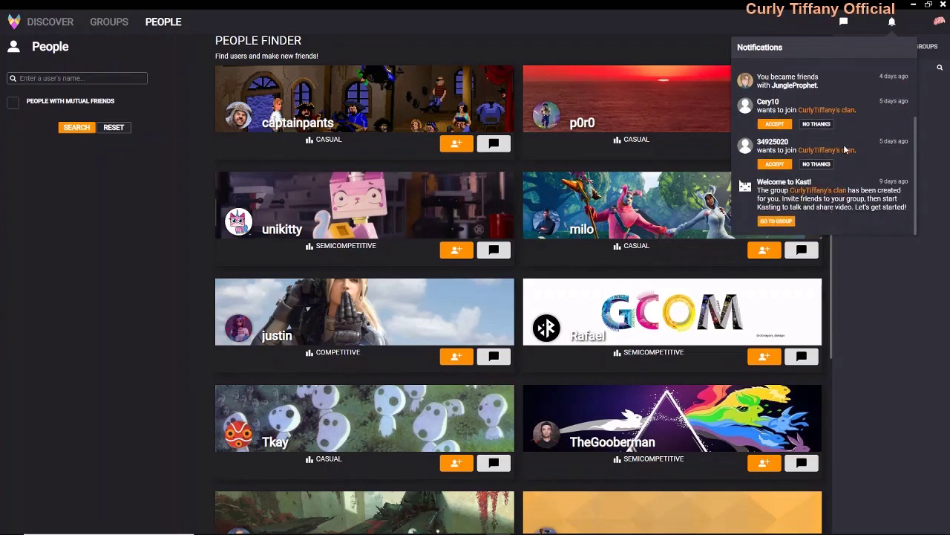
{"action": "scroll", "coordinate": [844, 149], "scroll_direction": "up", "scroll_amount": 2}
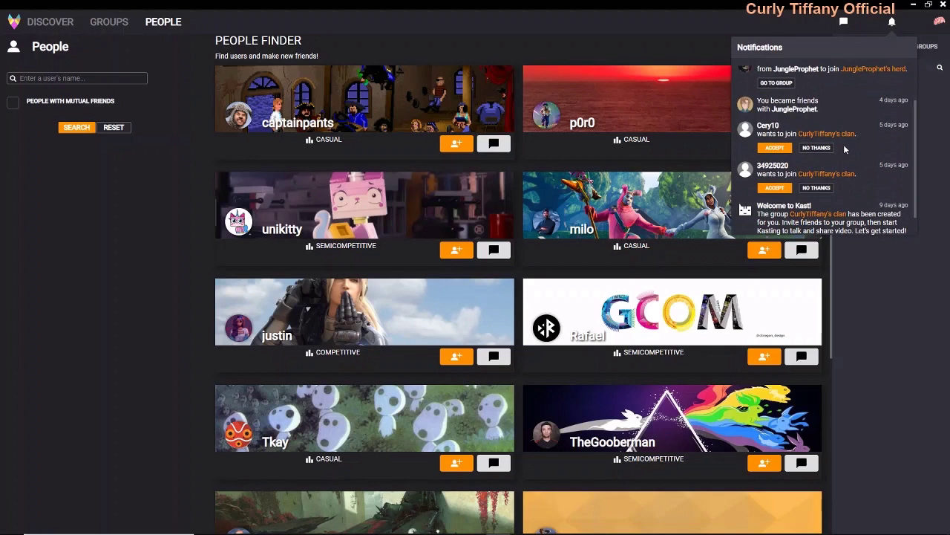
{"action": "scroll", "coordinate": [844, 149], "scroll_direction": "down", "scroll_amount": 2}
{"action": "scroll", "coordinate": [845, 149], "scroll_direction": "up", "scroll_amount": 2}
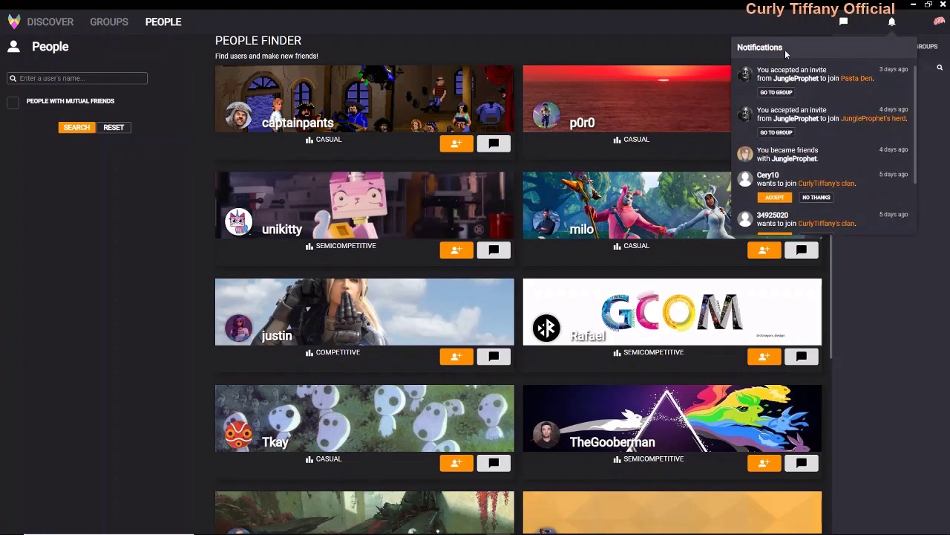
{"action": "left_click", "coordinate": [939, 20]}
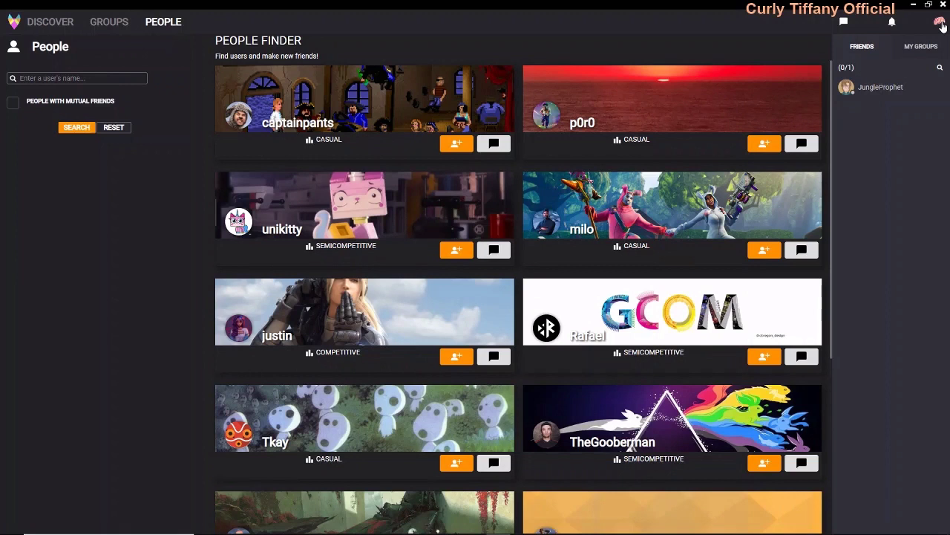
- Open the profile picture and banner editor from account options, cancel it, and reopen the menu
{"action": "left_click", "coordinate": [941, 25]}
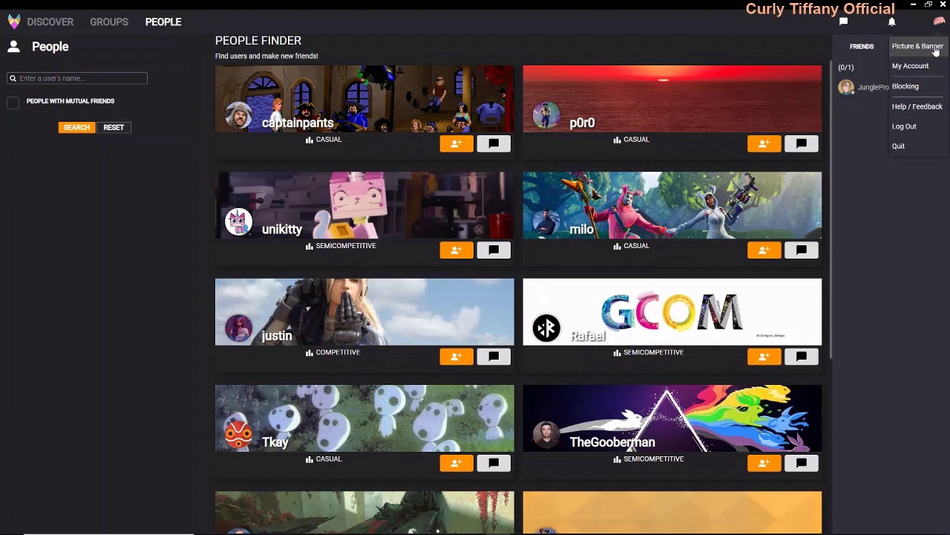
{"action": "left_click", "coordinate": [934, 47]}
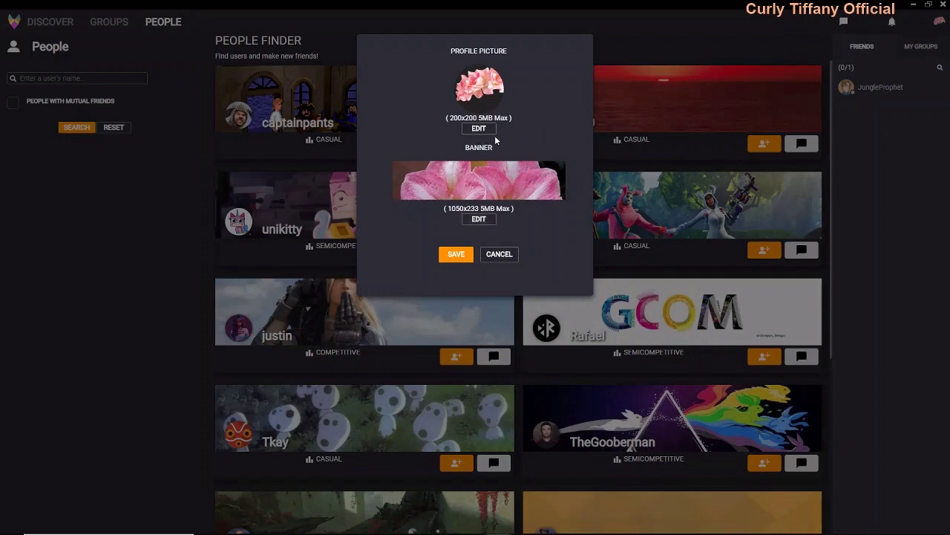
{"action": "left_click", "coordinate": [456, 255]}
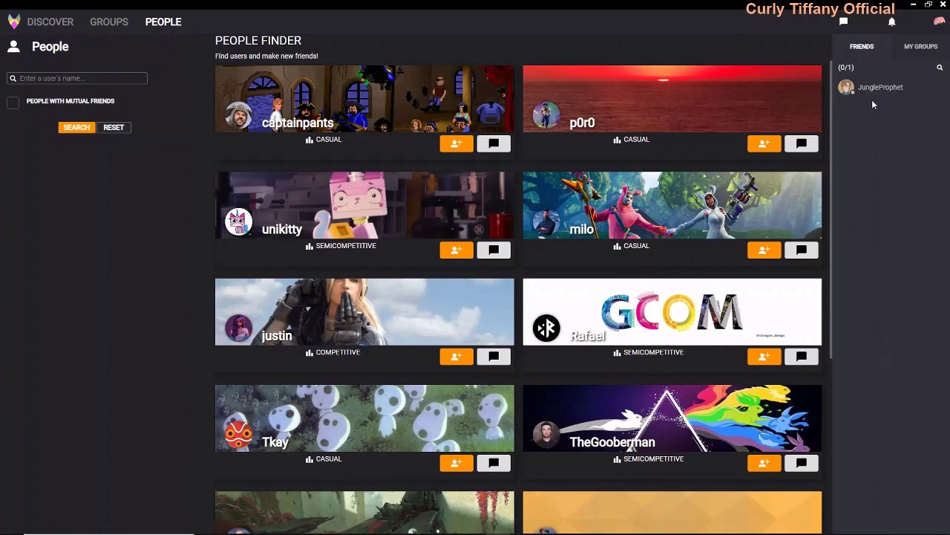
{"action": "left_click", "coordinate": [933, 49]}
- Show My Groups, return to Discover, and join Tiffanys Watch Party as a watcher
{"action": "left_click", "coordinate": [923, 47]}
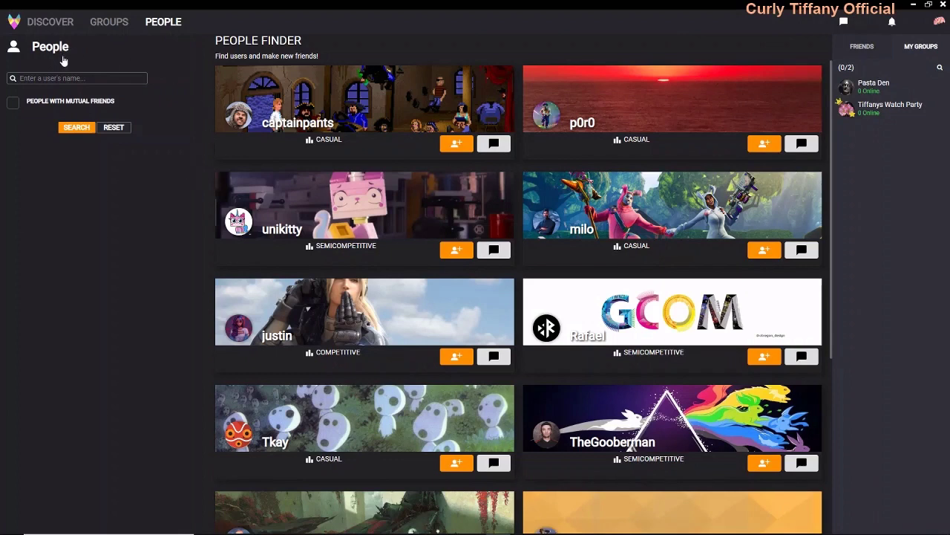
{"action": "left_click", "coordinate": [15, 25]}
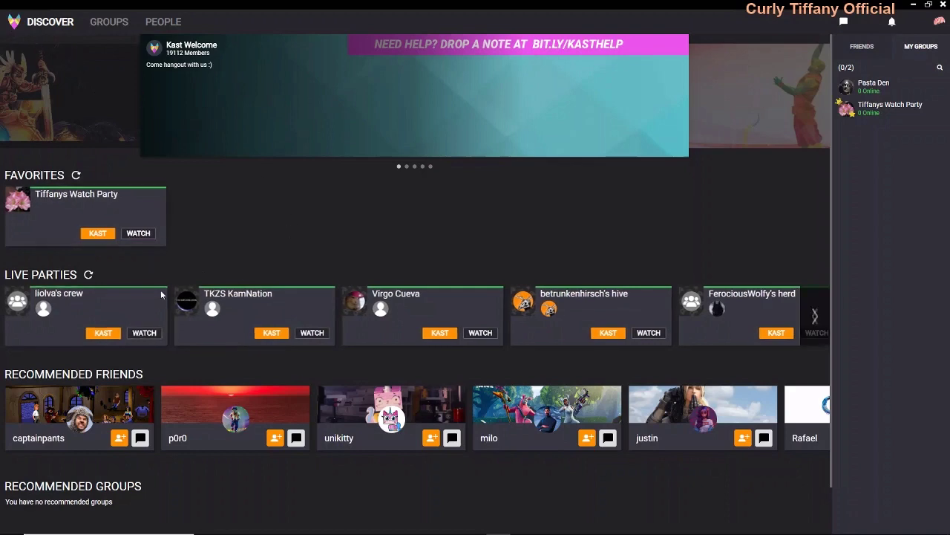
{"action": "scroll", "coordinate": [168, 286], "scroll_direction": "down", "scroll_amount": 1}
{"action": "scroll", "coordinate": [165, 327], "scroll_direction": "up", "scroll_amount": 1}
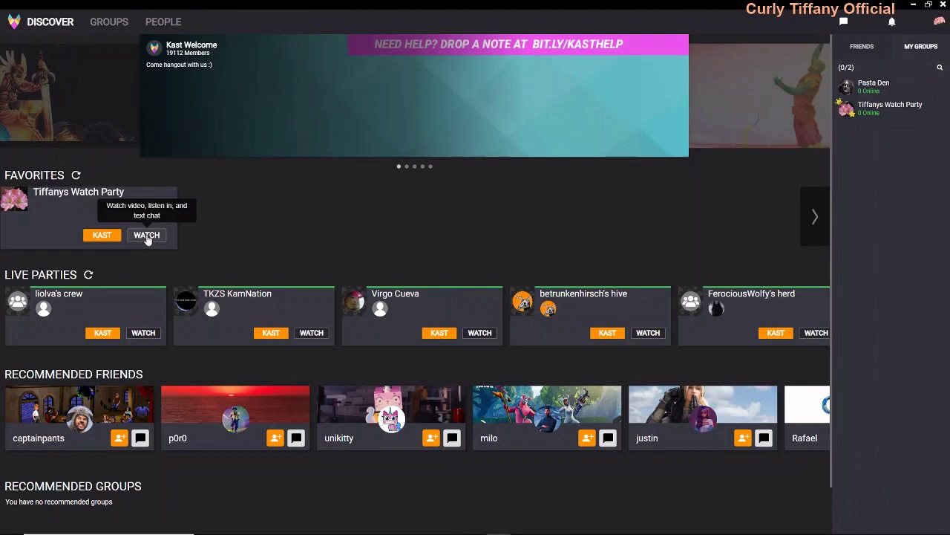
{"action": "left_click", "coordinate": [146, 235]}
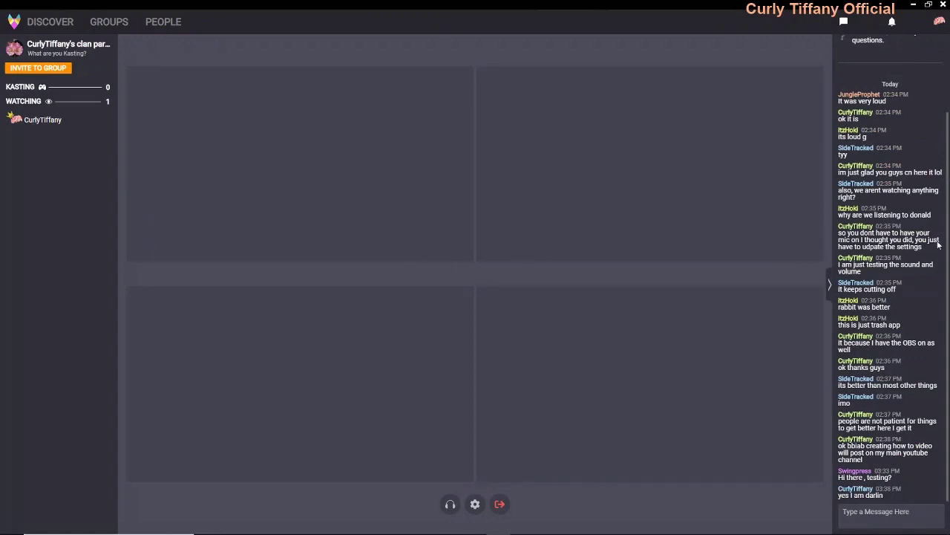
- Scroll through the party chat and copy the group share link
{"action": "left_click", "coordinate": [868, 520]}
{"action": "scroll", "coordinate": [897, 358], "scroll_direction": "up", "scroll_amount": 3}
{"action": "scroll", "coordinate": [897, 358], "scroll_direction": "down", "scroll_amount": 3}
{"action": "scroll", "coordinate": [874, 416], "scroll_direction": "up", "scroll_amount": 3}
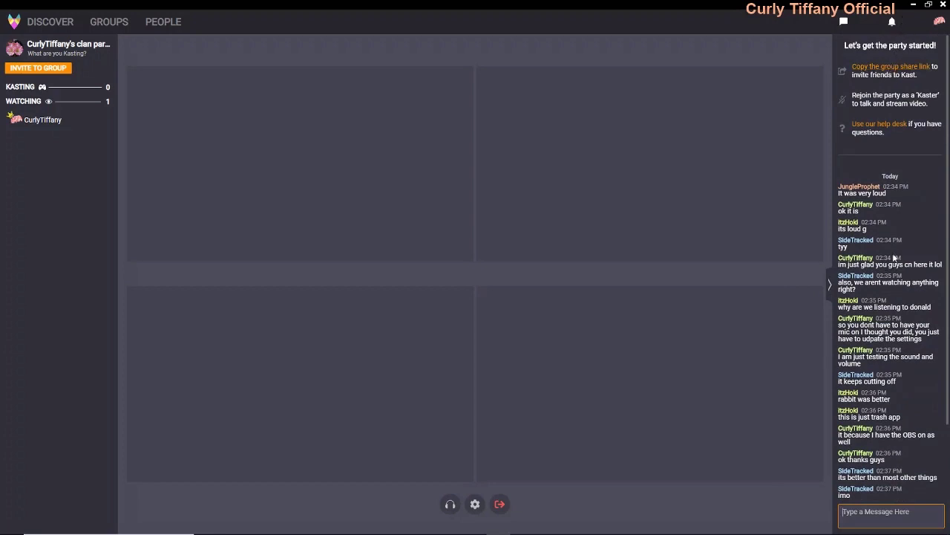
{"action": "left_click", "coordinate": [883, 68]}
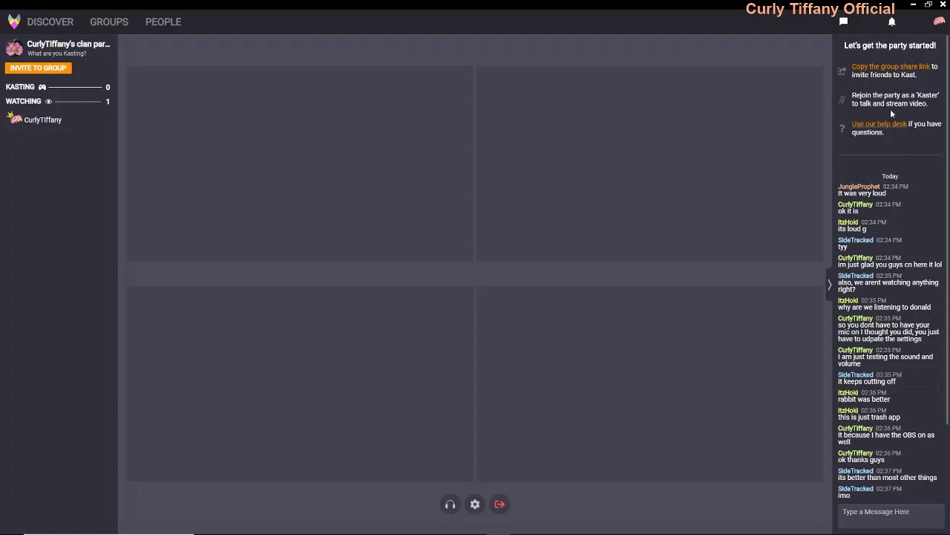
- Leave the watch party and clan party, then rejoin the group's party as a Kaster
{"action": "left_click", "coordinate": [501, 505]}
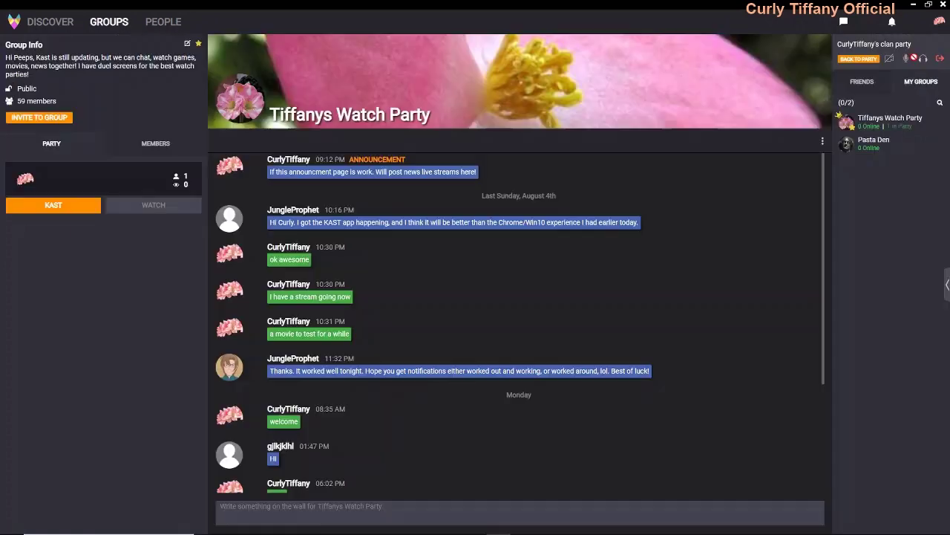
{"action": "left_click", "coordinate": [940, 60]}
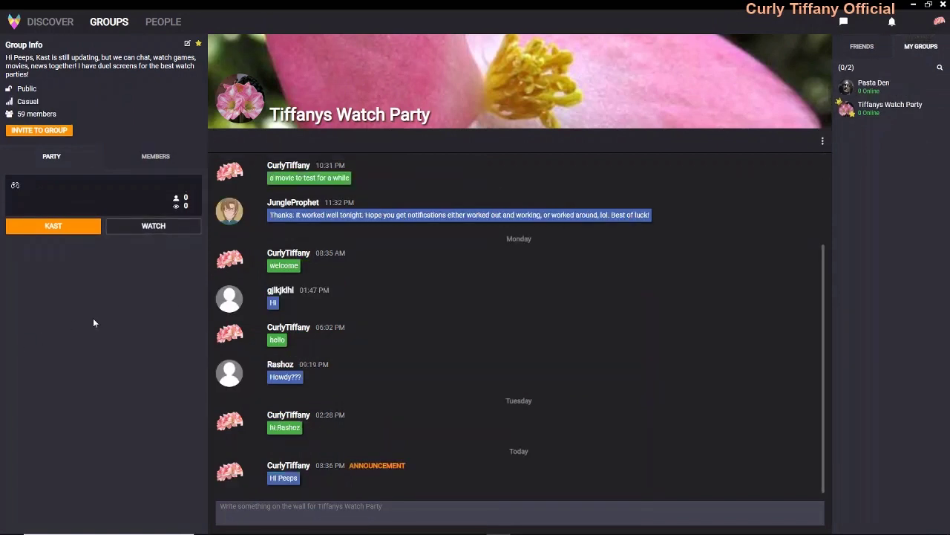
{"action": "left_click", "coordinate": [52, 229]}
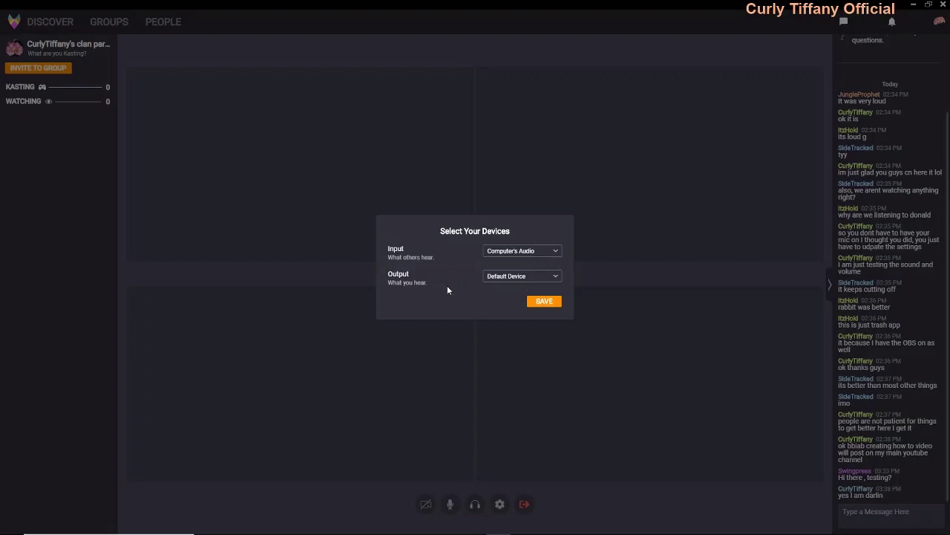
- Save devices with Computer's Audio input and Default Device output, then choose something to stream
{"action": "left_click", "coordinate": [555, 252]}
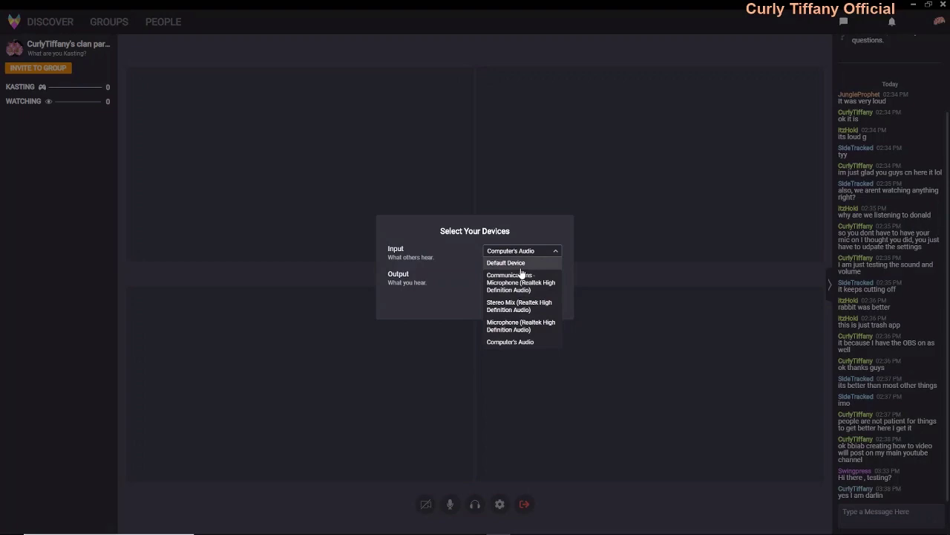
{"action": "left_click", "coordinate": [537, 223]}
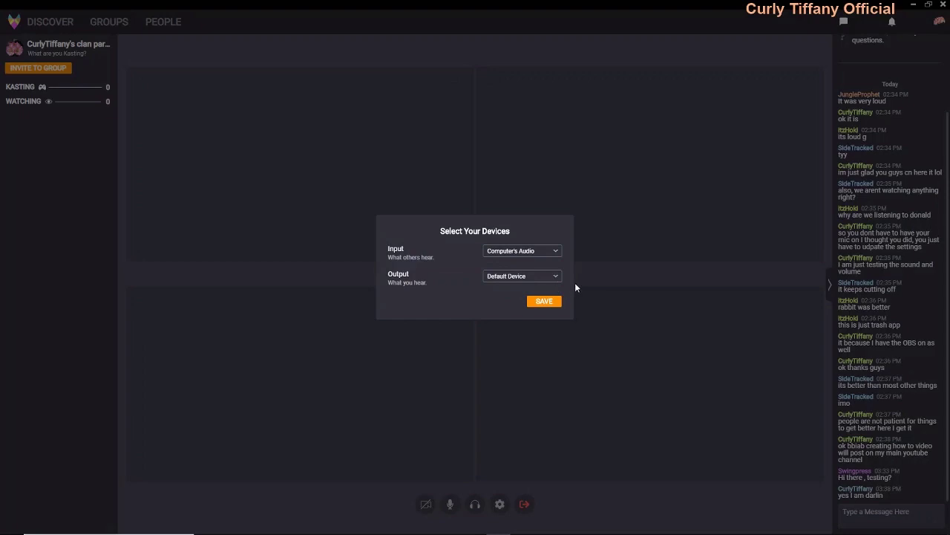
{"action": "left_click", "coordinate": [545, 301]}
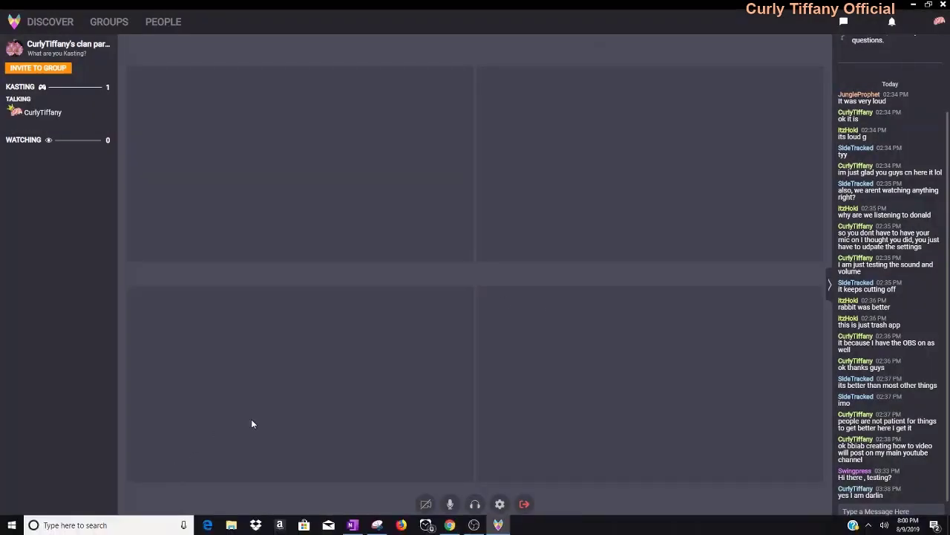
{"action": "left_click", "coordinate": [427, 505]}
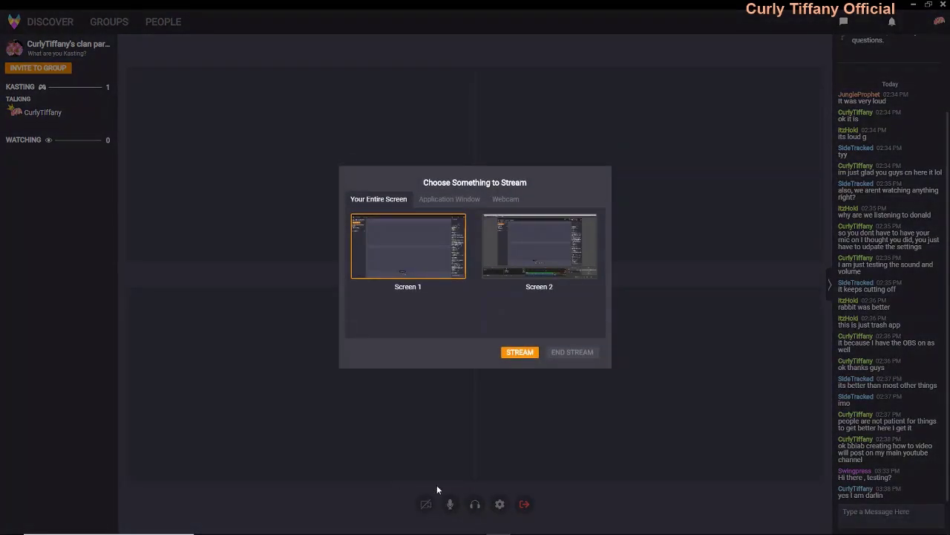
- Stream Screen 2 from Your Entire Screen and enlarge the live stream into the main party view
{"action": "left_click", "coordinate": [553, 251]}
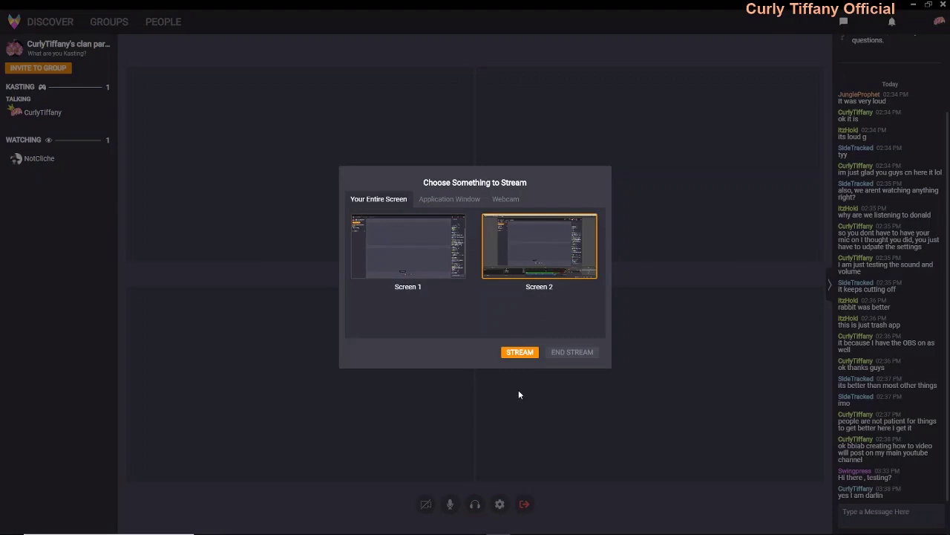
{"action": "left_click", "coordinate": [520, 353]}
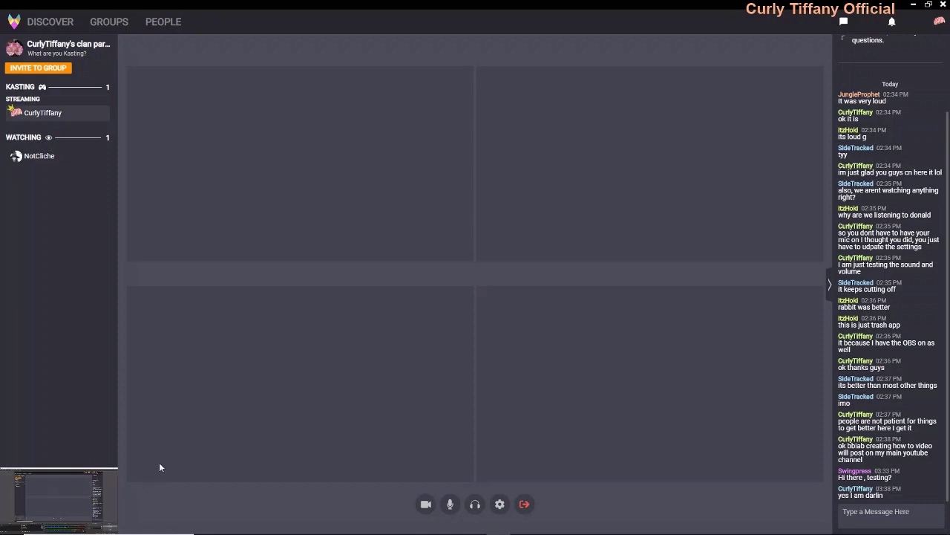
{"action": "left_click", "coordinate": [81, 492]}
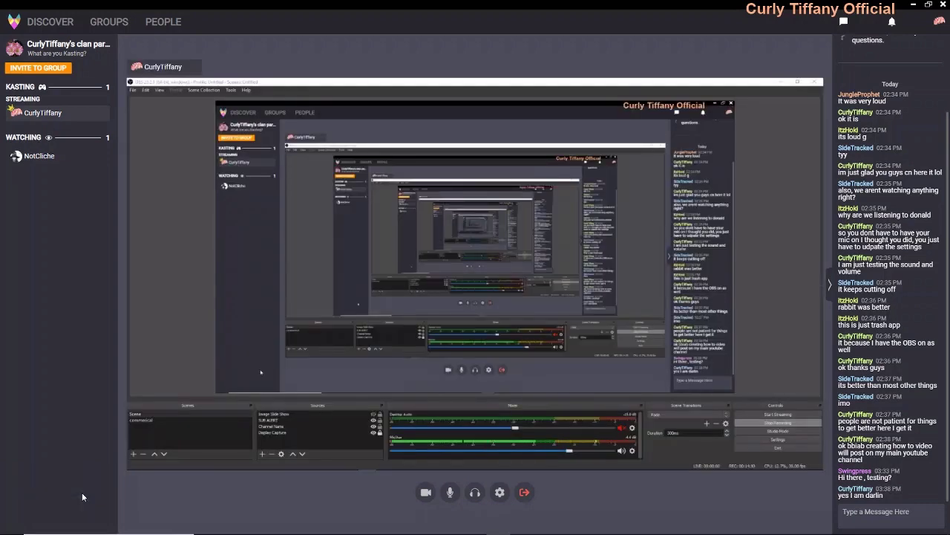